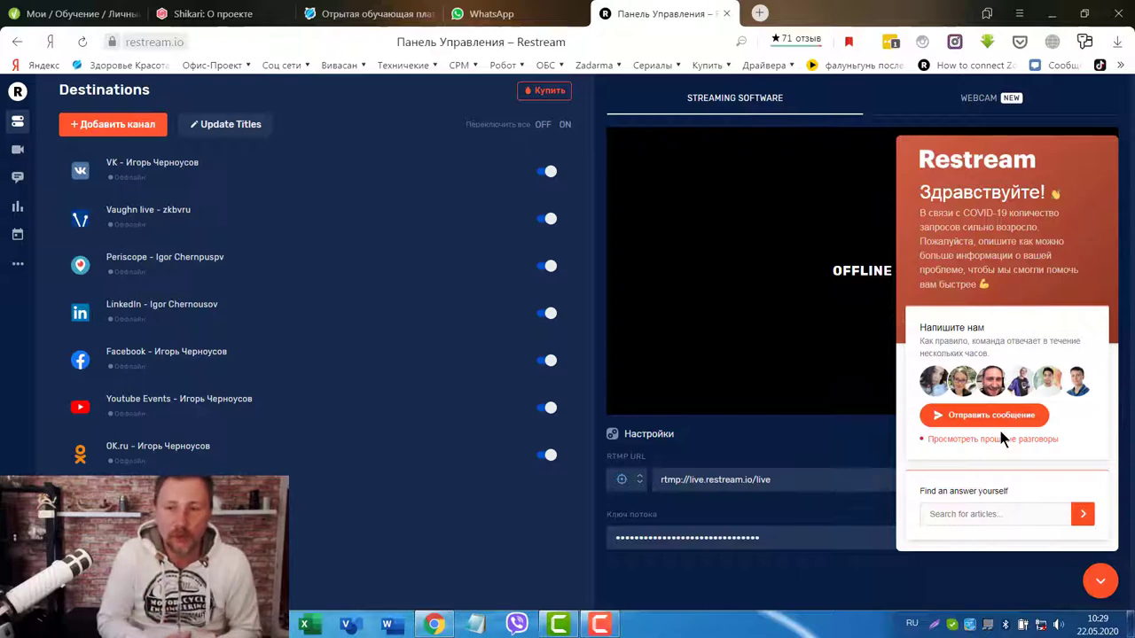
Look through the broadcast targets offered in the VK channel settings, and close them without saving.
left_click(379, 567)
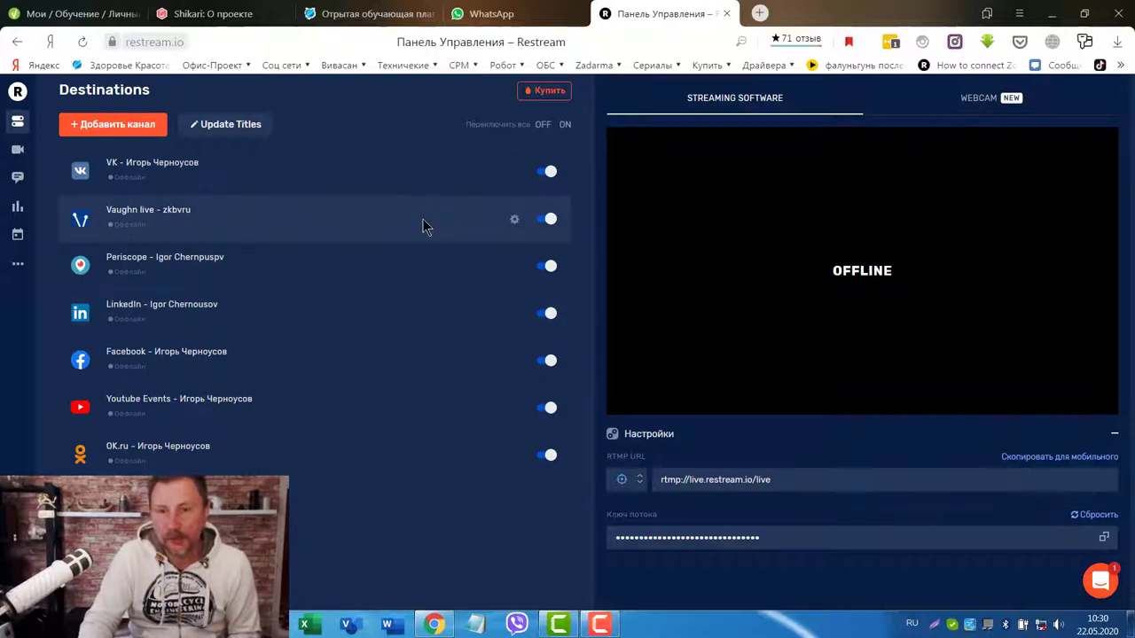
left_click(514, 171)
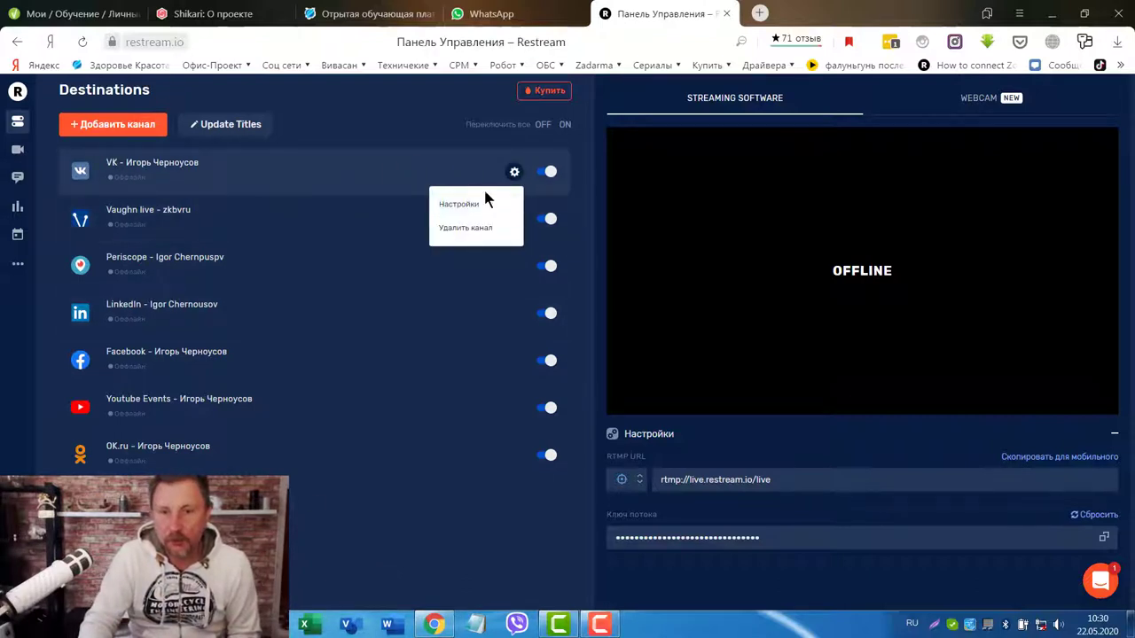
left_click(462, 205)
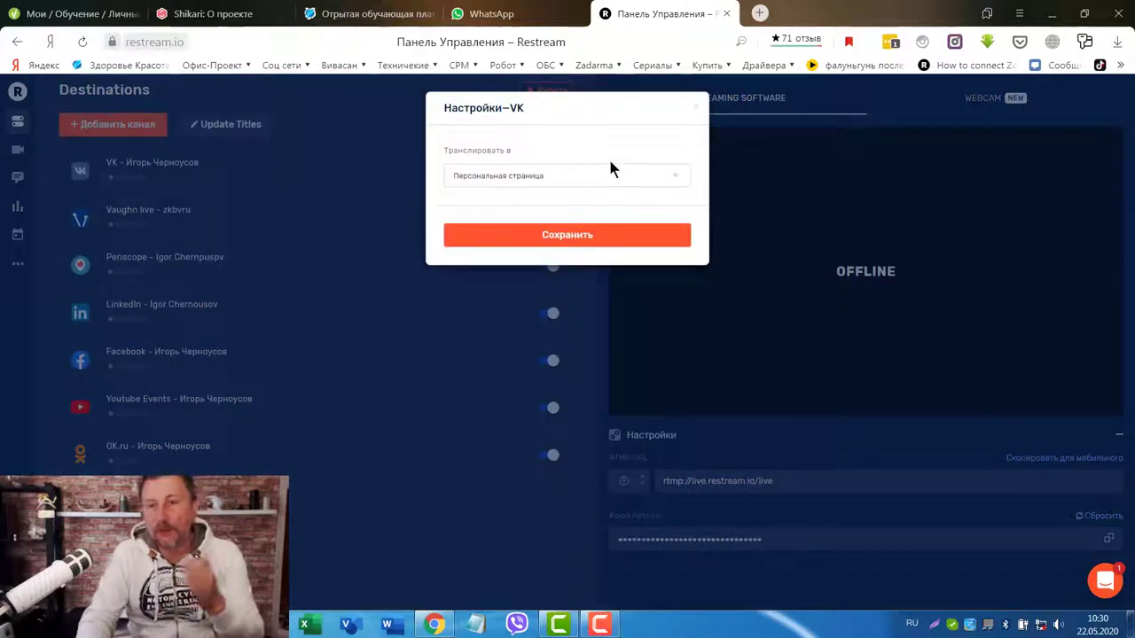
left_click(675, 178)
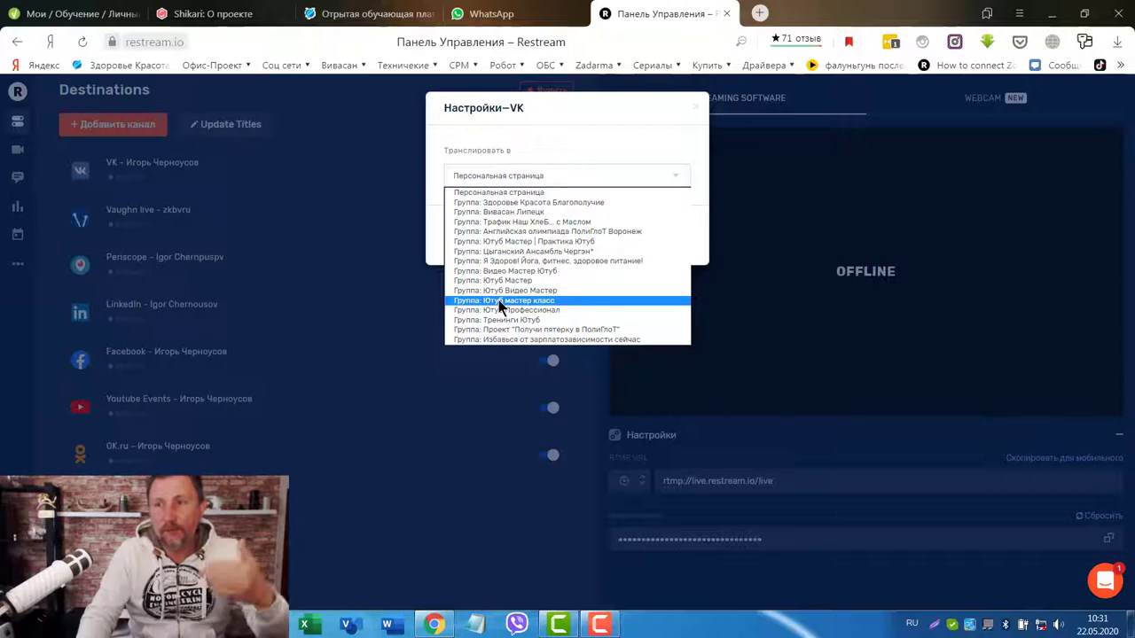
left_click(638, 103)
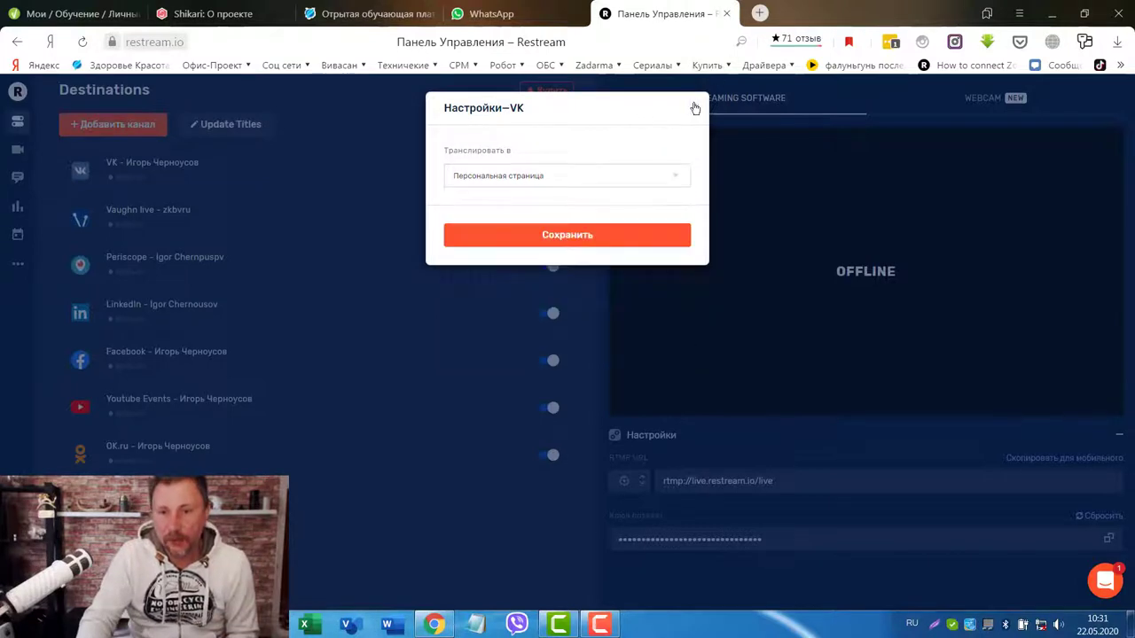
left_click(696, 107)
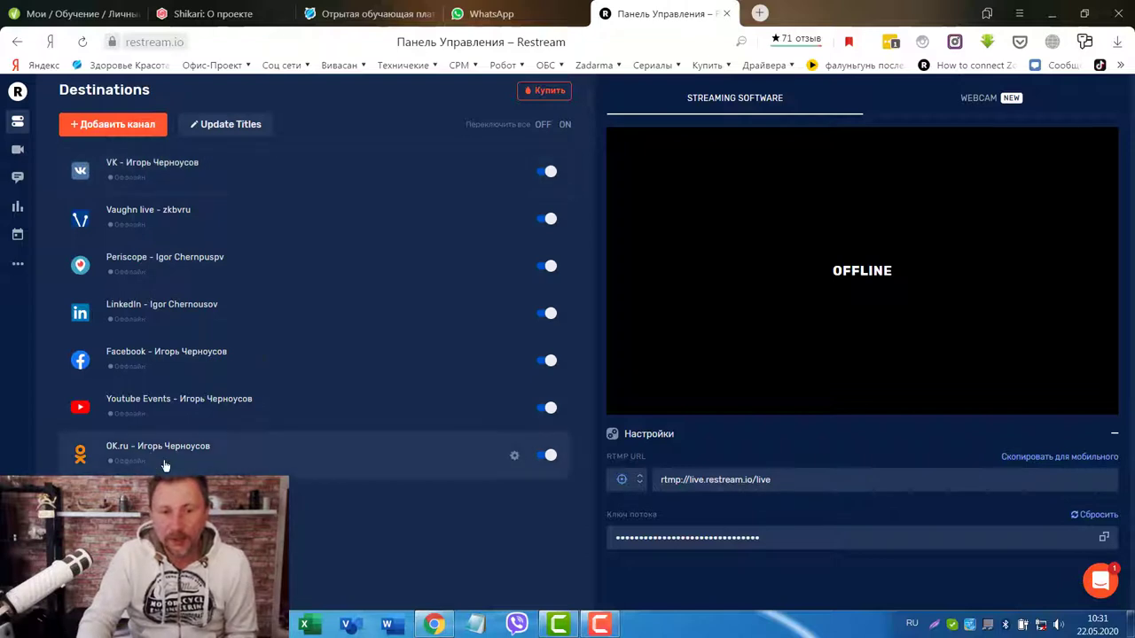
Look through the profile, public pages and groups offered as broadcast targets in the Facebook channel settings.
left_click(514, 360)
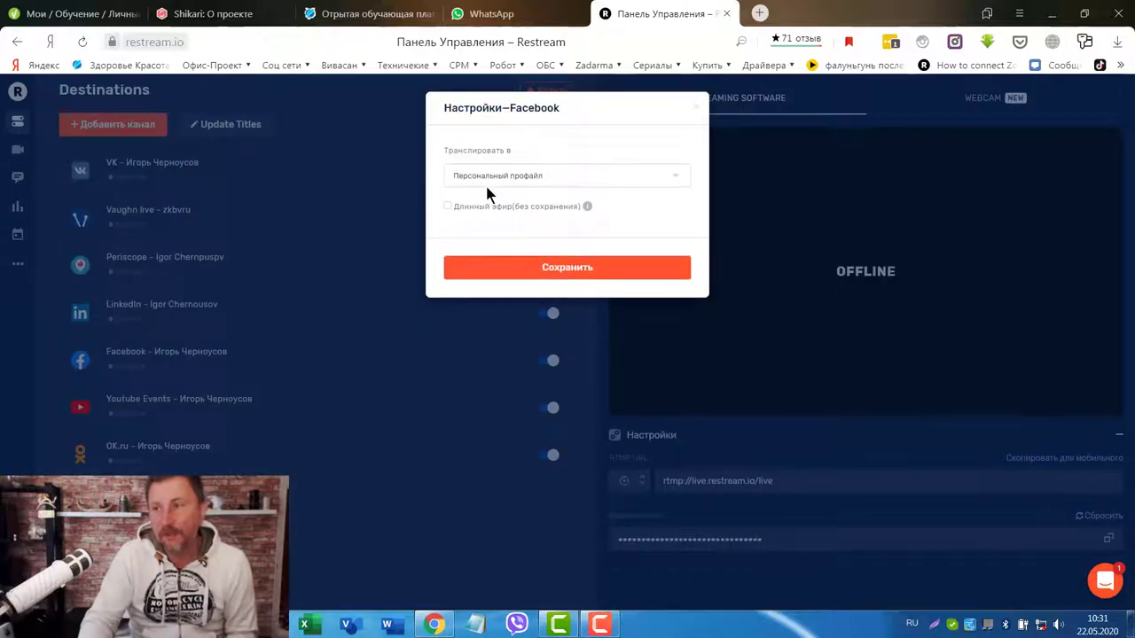
left_click(590, 179)
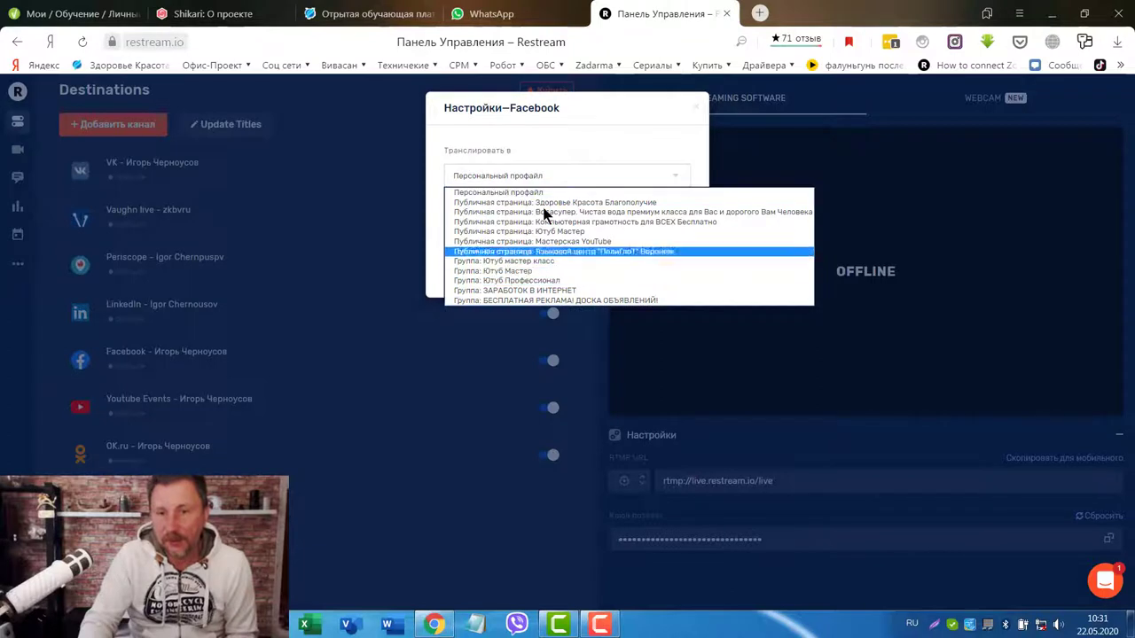
left_click(536, 241)
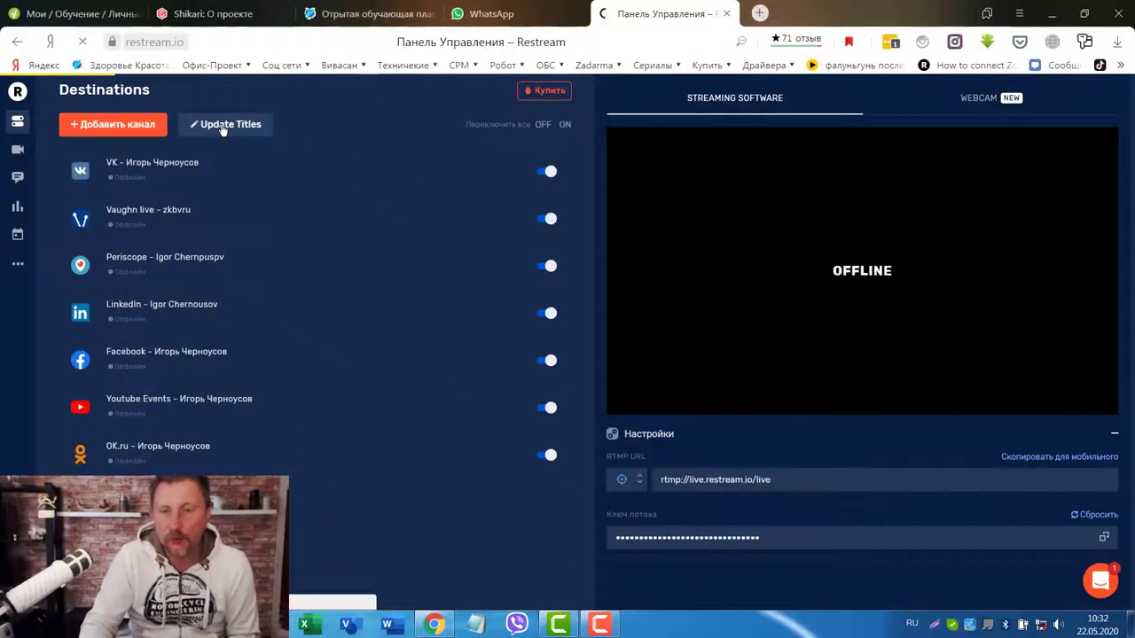
Open the stream titles page and enter "Тест" as the common title for all destinations.
left_click(224, 125)
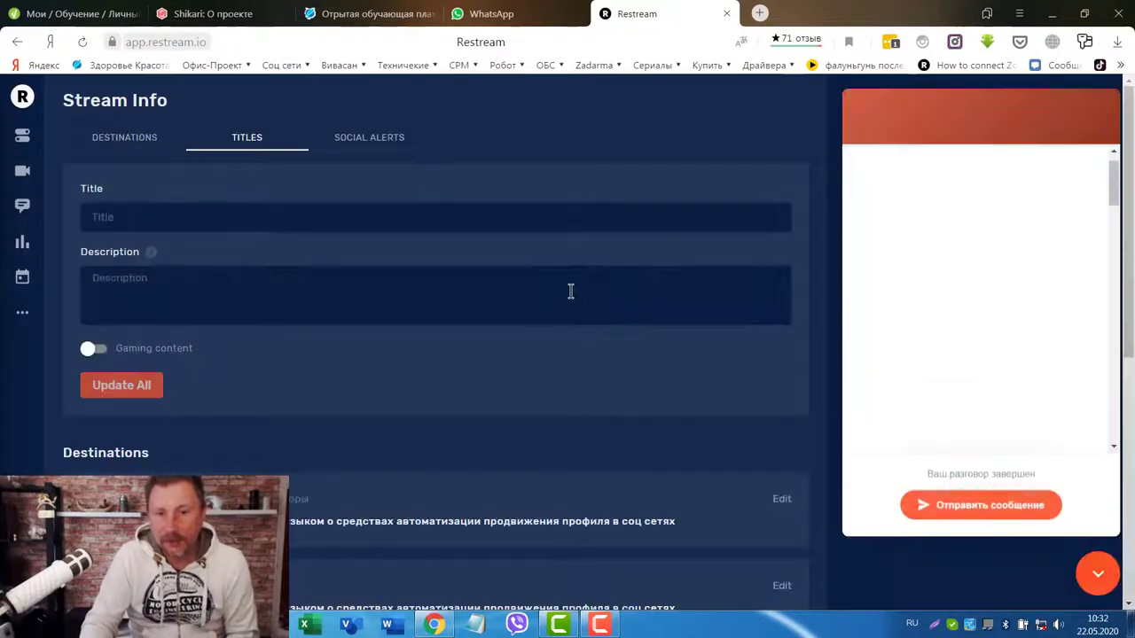
left_click(121, 217)
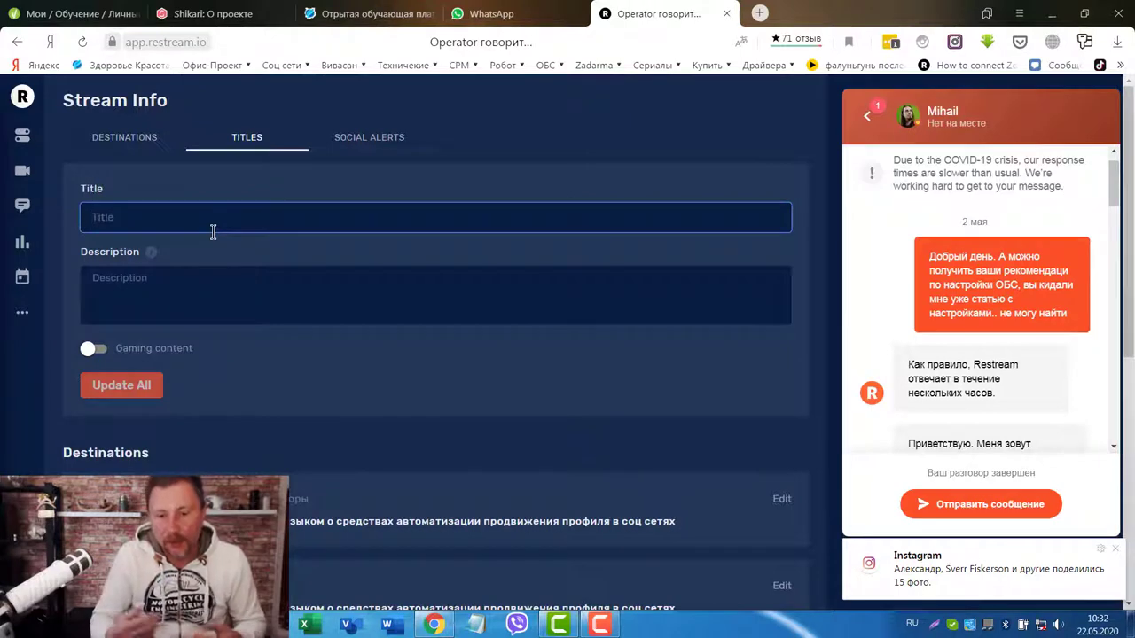
type("Тест")
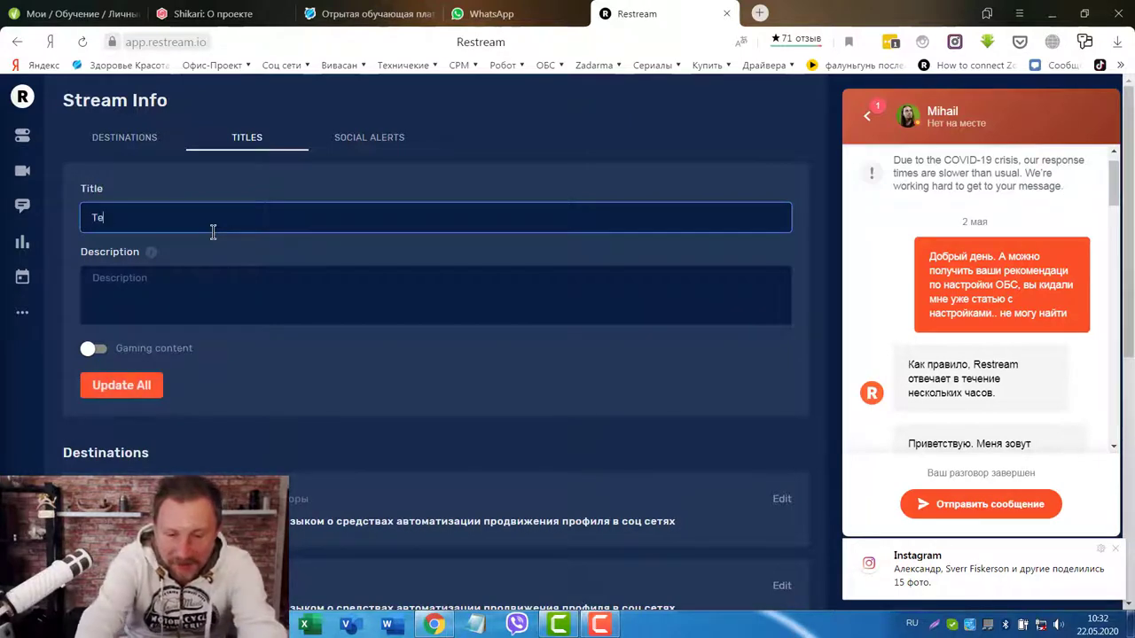
left_click(110, 288)
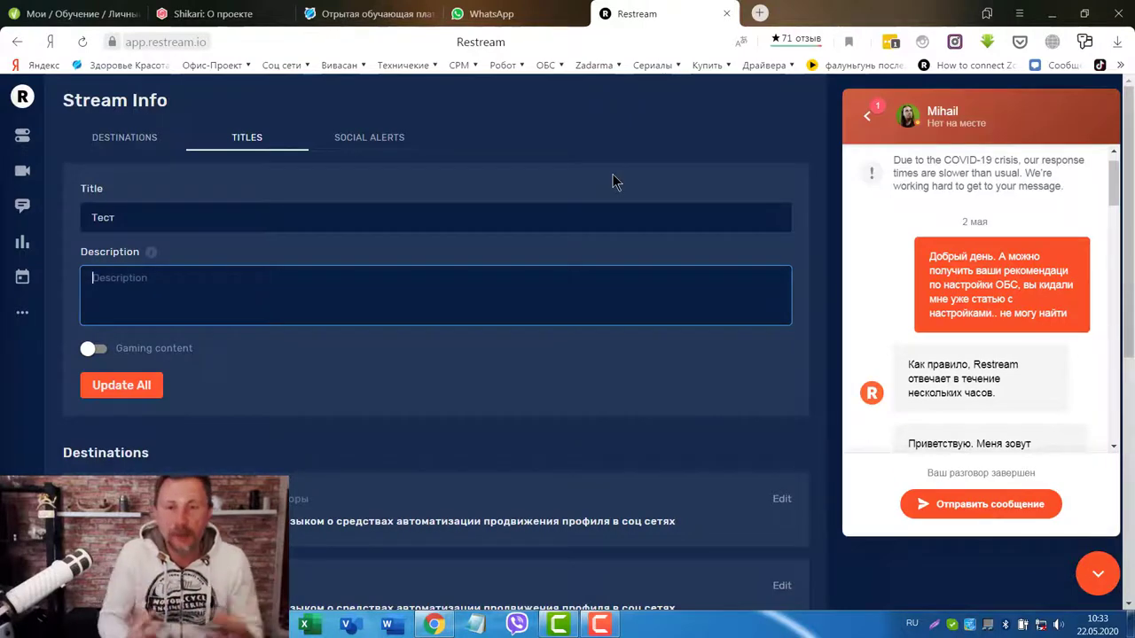
Enable Gaming content to look at the stream game selection, and disable it again.
left_click(93, 349)
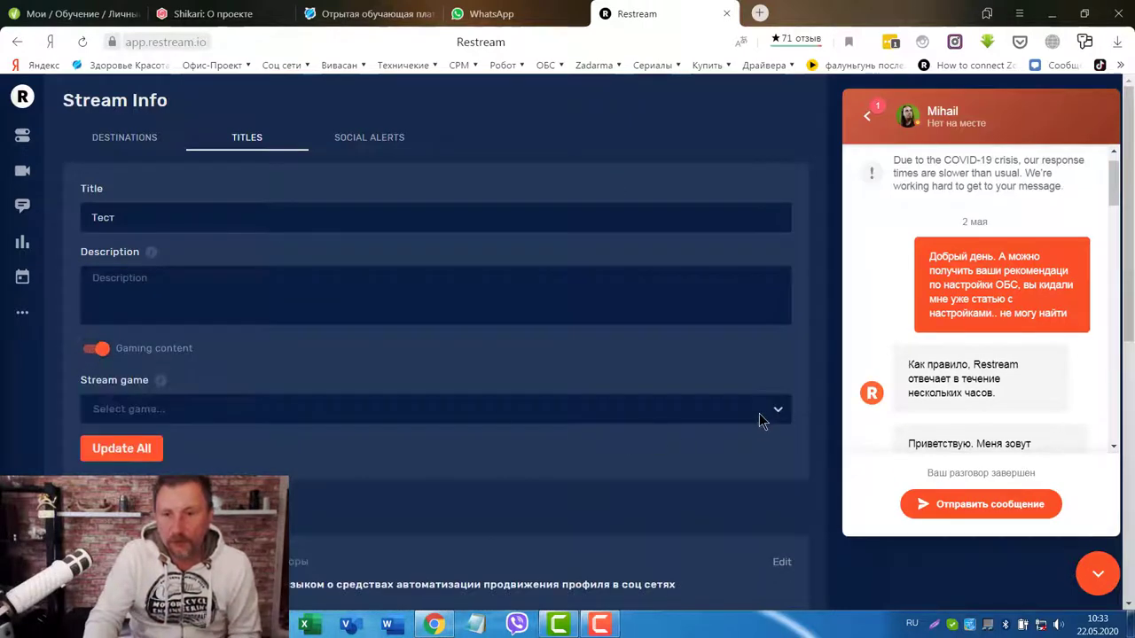
left_click(759, 417)
left_click(653, 361)
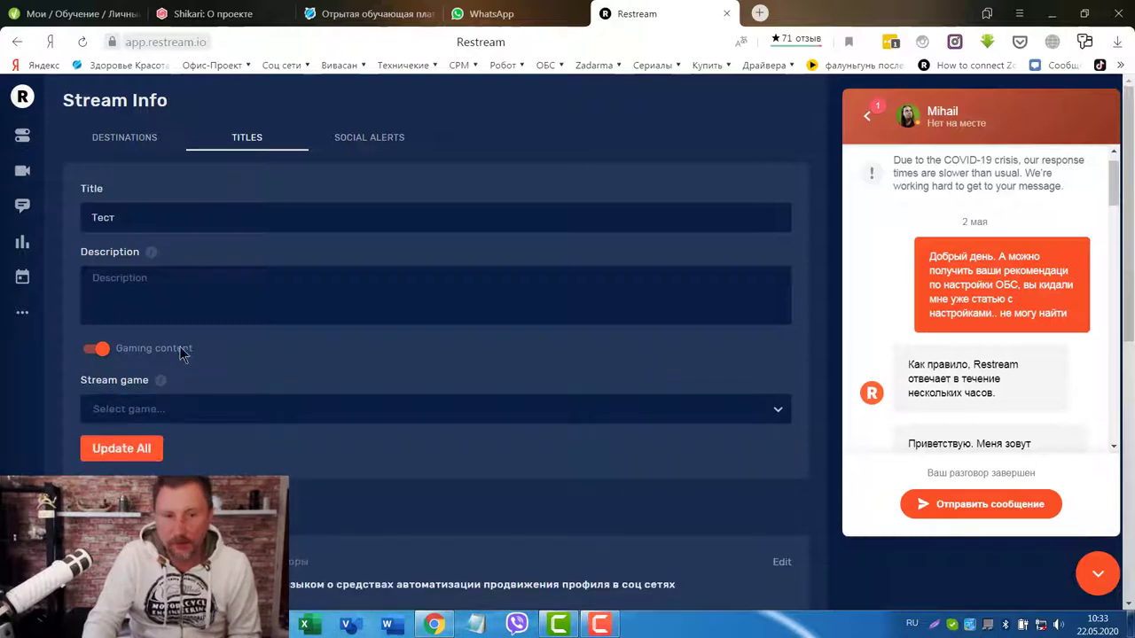
left_click(96, 349)
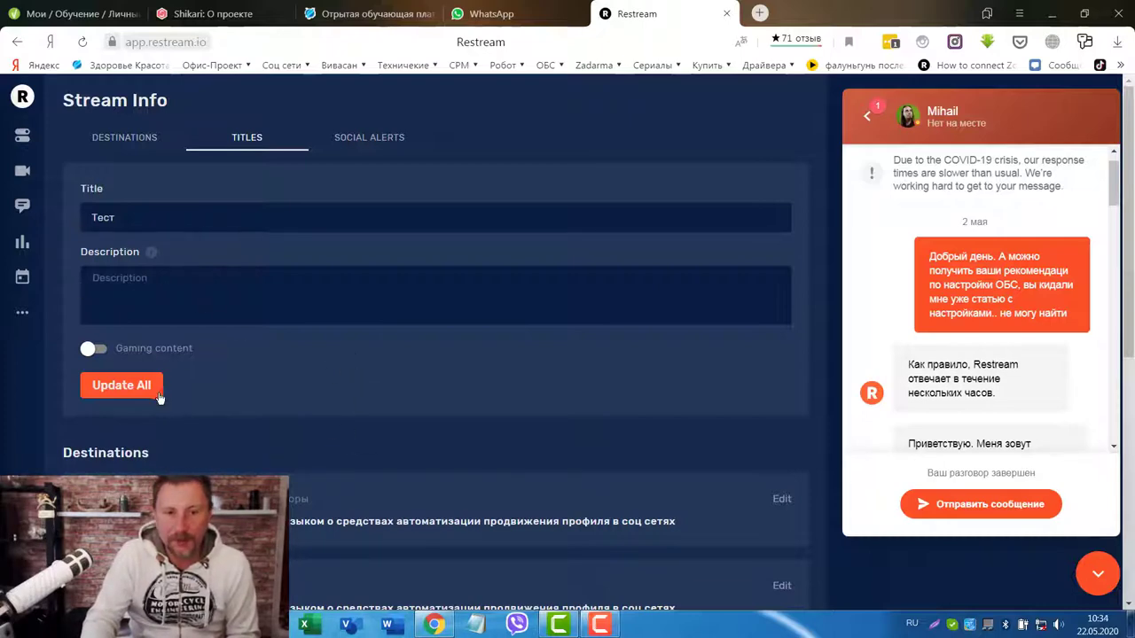
Examine the stream titles set for each connected destination on the titles page.
left_click(102, 385)
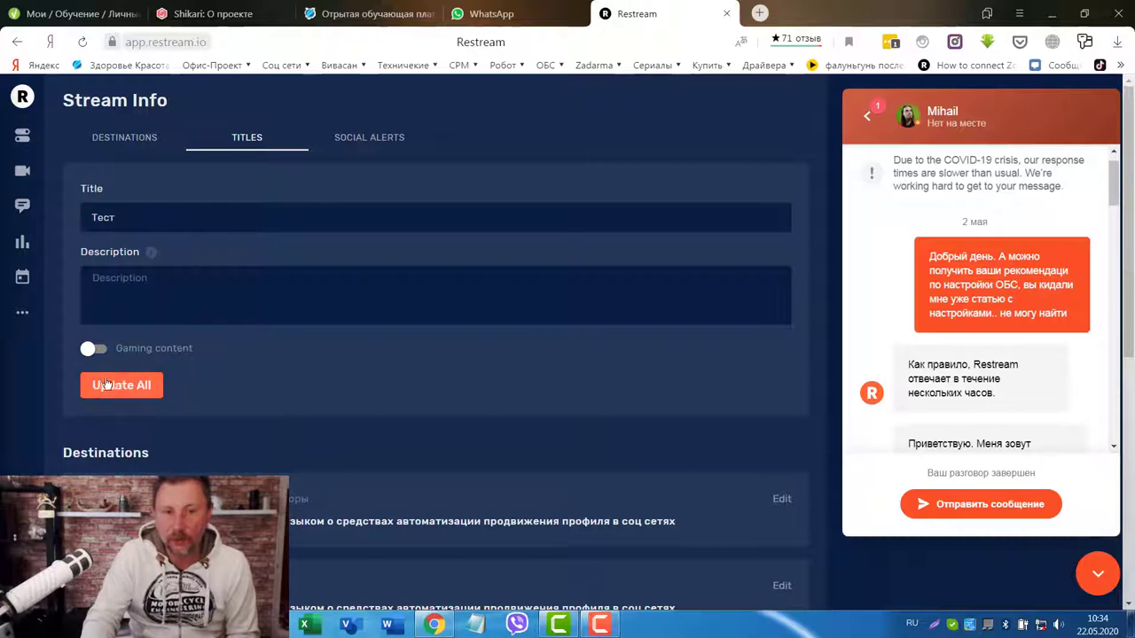
scroll(263, 355, "down", 3)
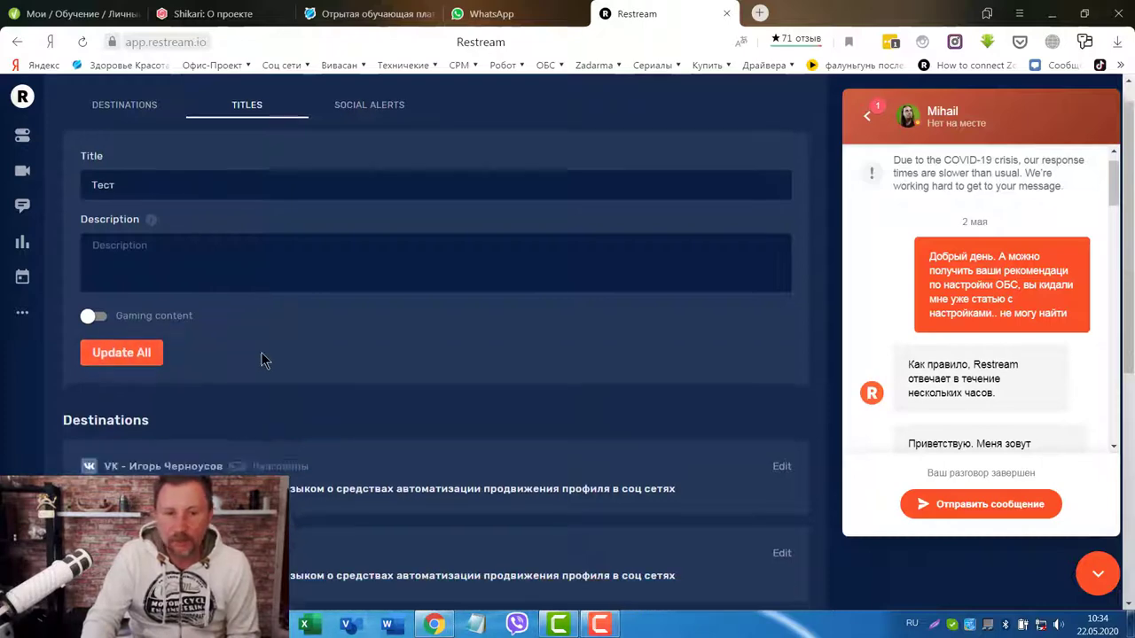
scroll(266, 324, "down", 3)
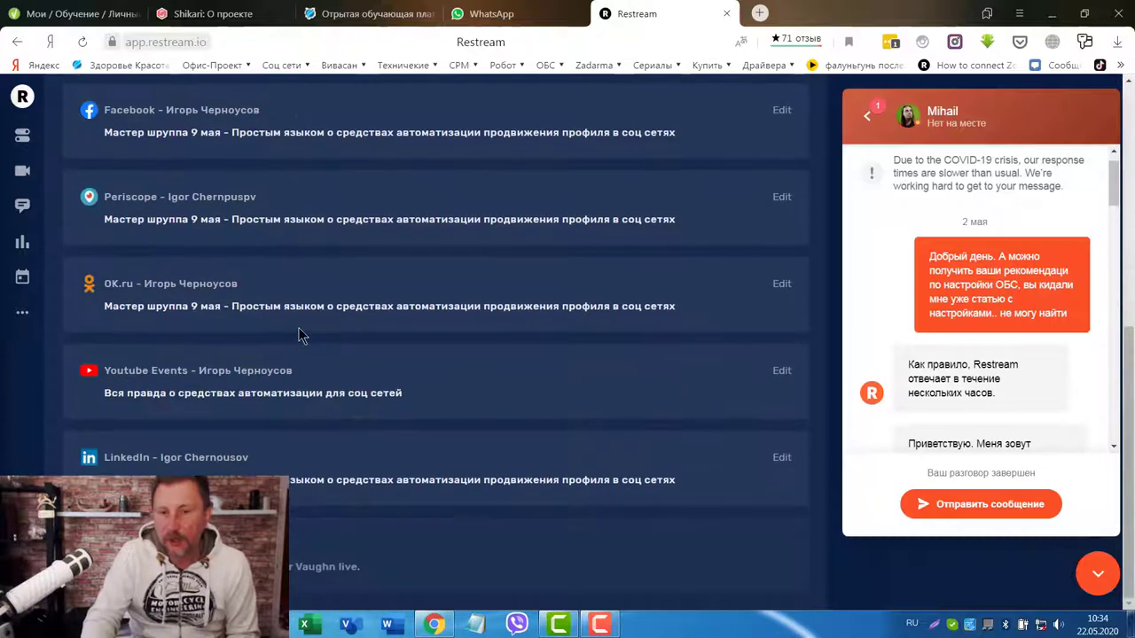
scroll(321, 474, "up", 4)
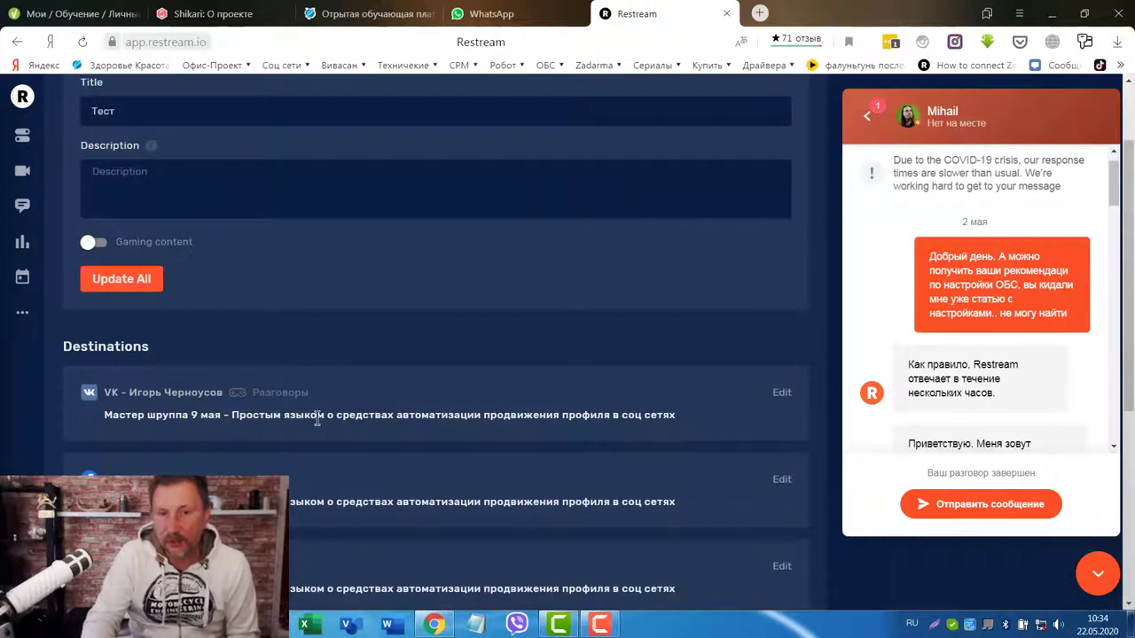
scroll(317, 421, "up", 1)
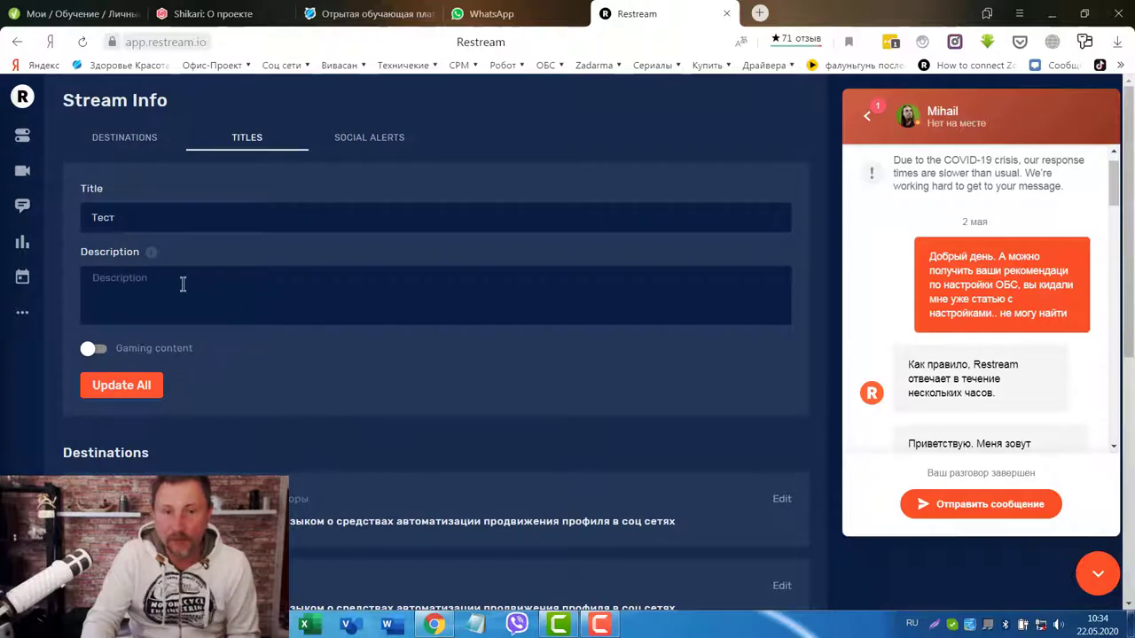
scroll(266, 323, "down", 3)
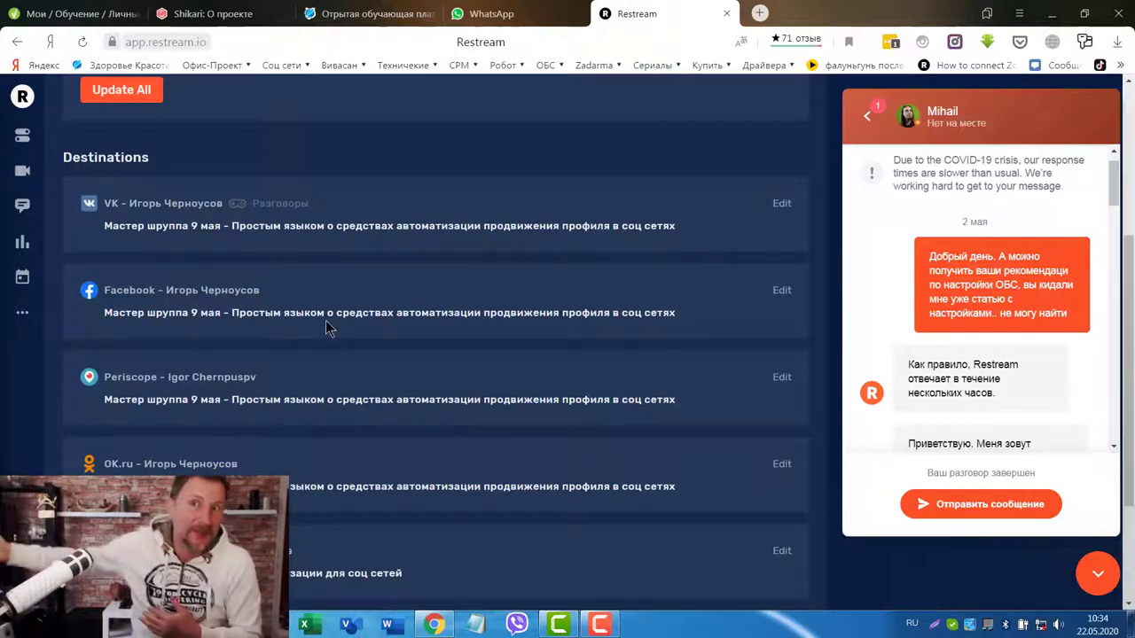
scroll(521, 207, "up", 3)
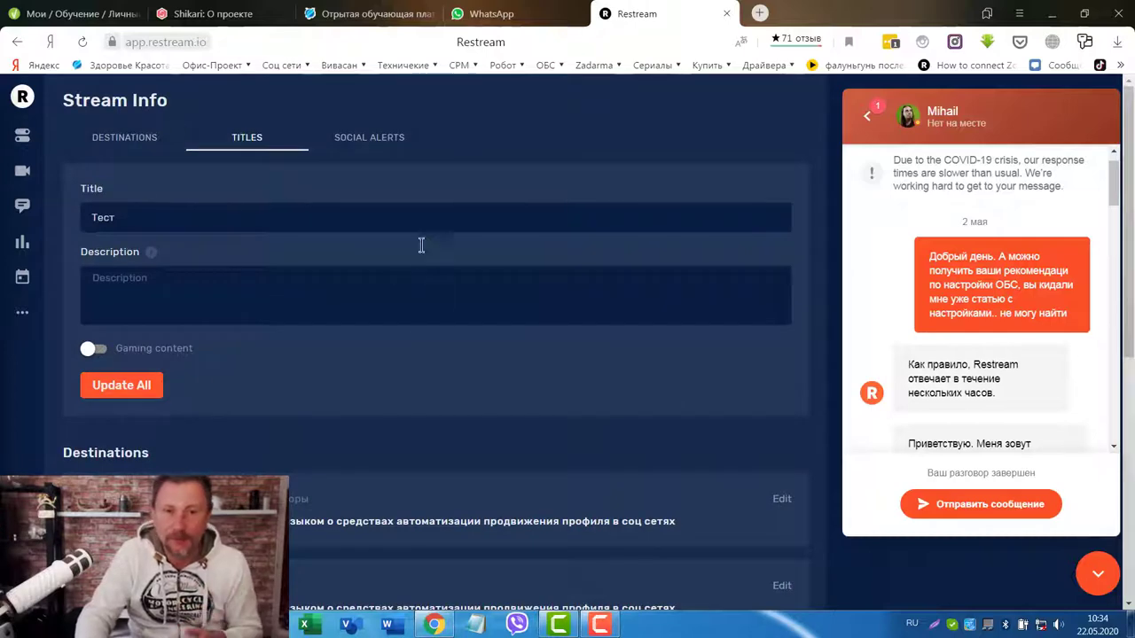
Examine the social alerts page with its connected accounts and message text, and return to the Destinations dashboard.
left_click(366, 142)
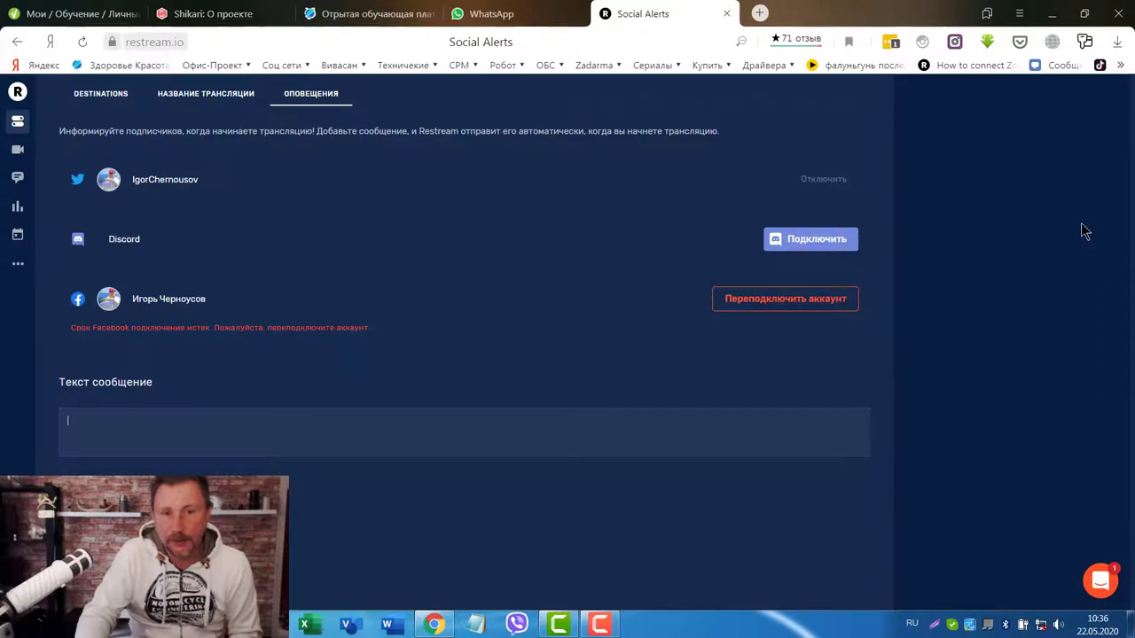
left_click(203, 106)
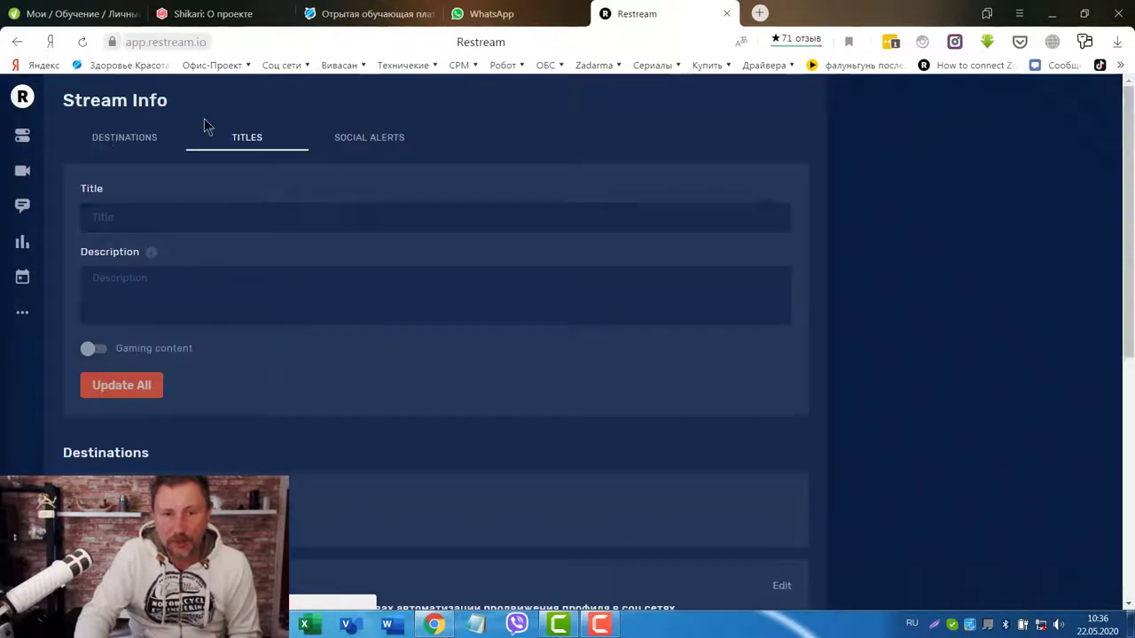
left_click(120, 140)
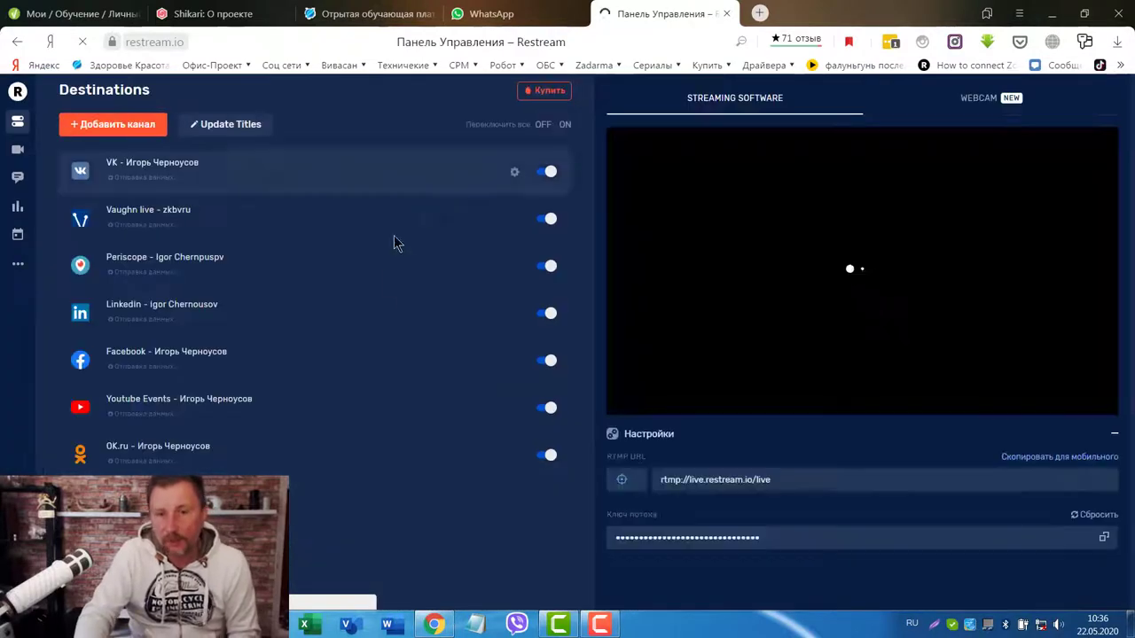
Start Live Studio with the webcam and view the available microphones in its settings.
left_click(980, 99)
left_click(821, 358)
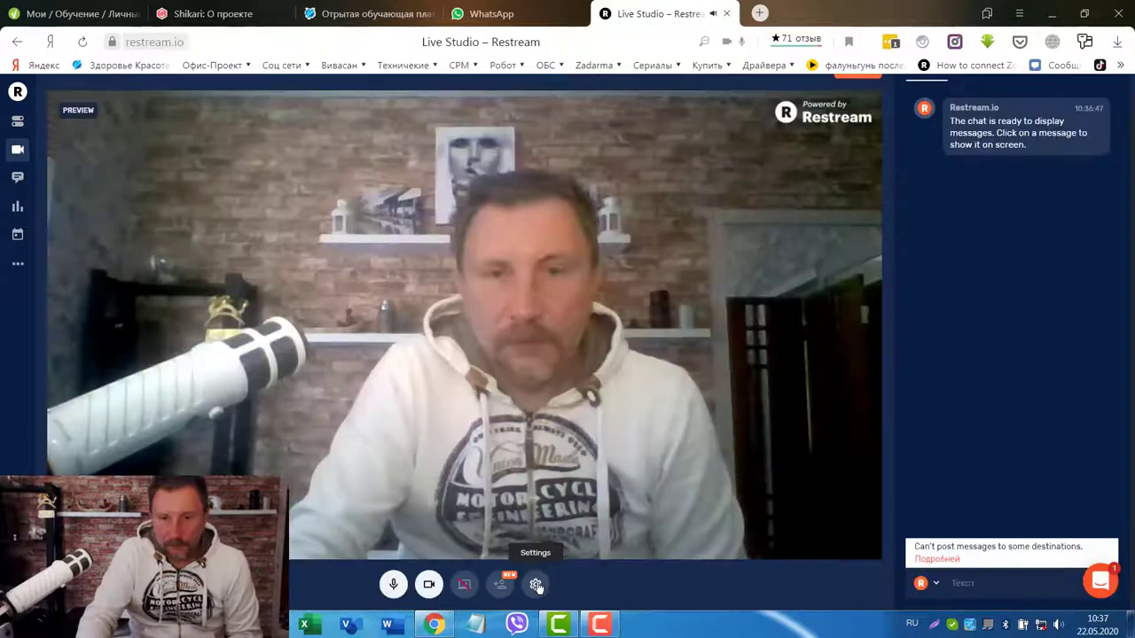
left_click(536, 585)
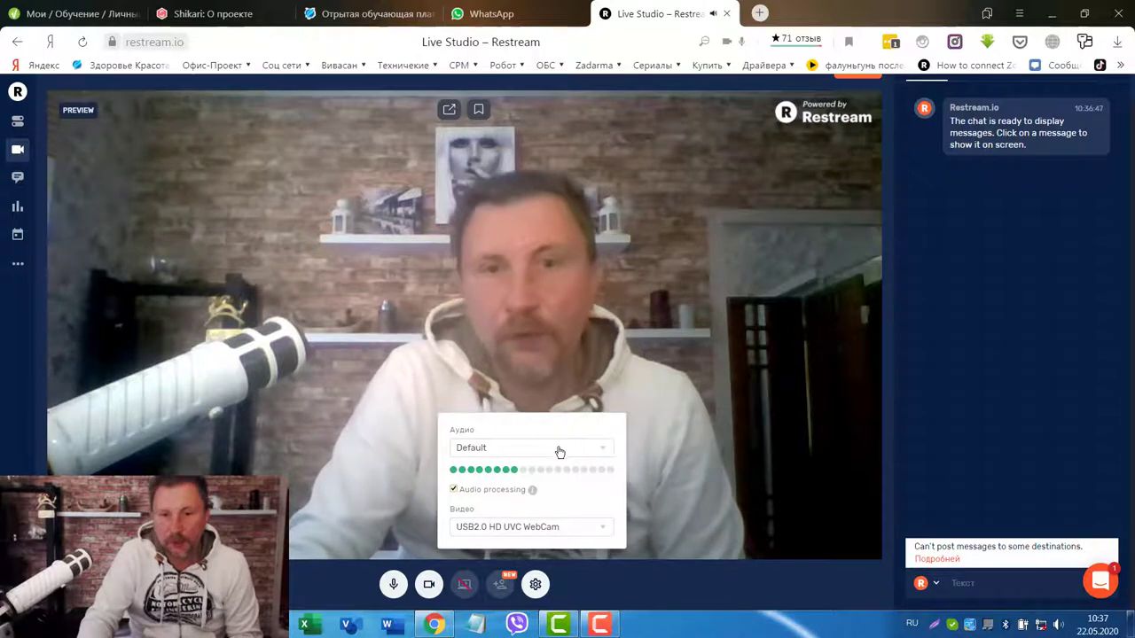
left_click(601, 449)
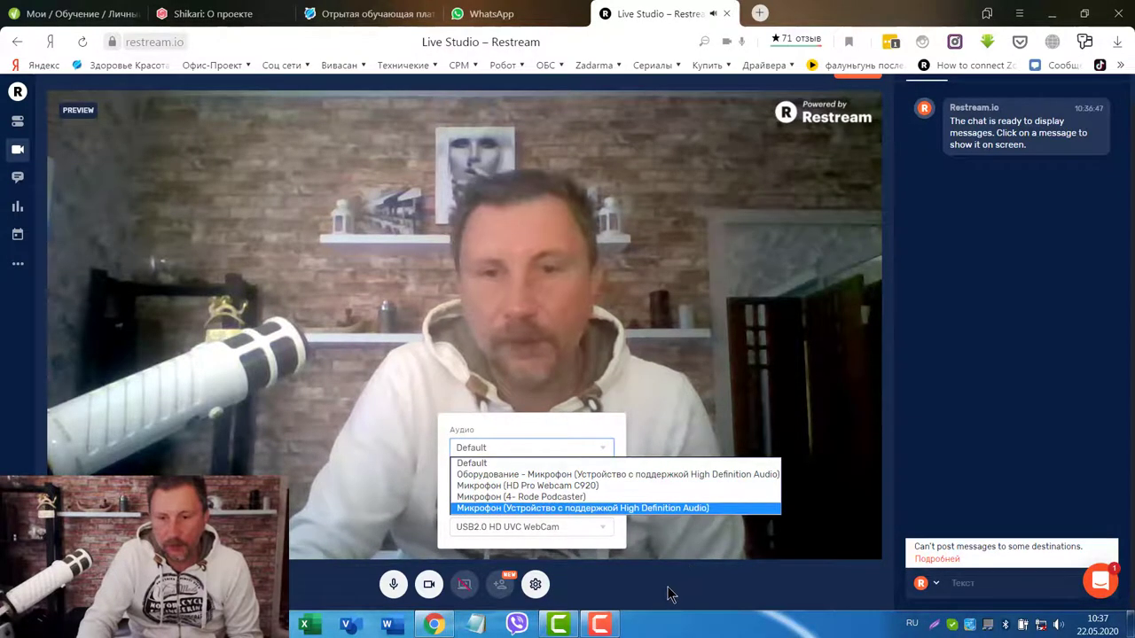
left_click(536, 585)
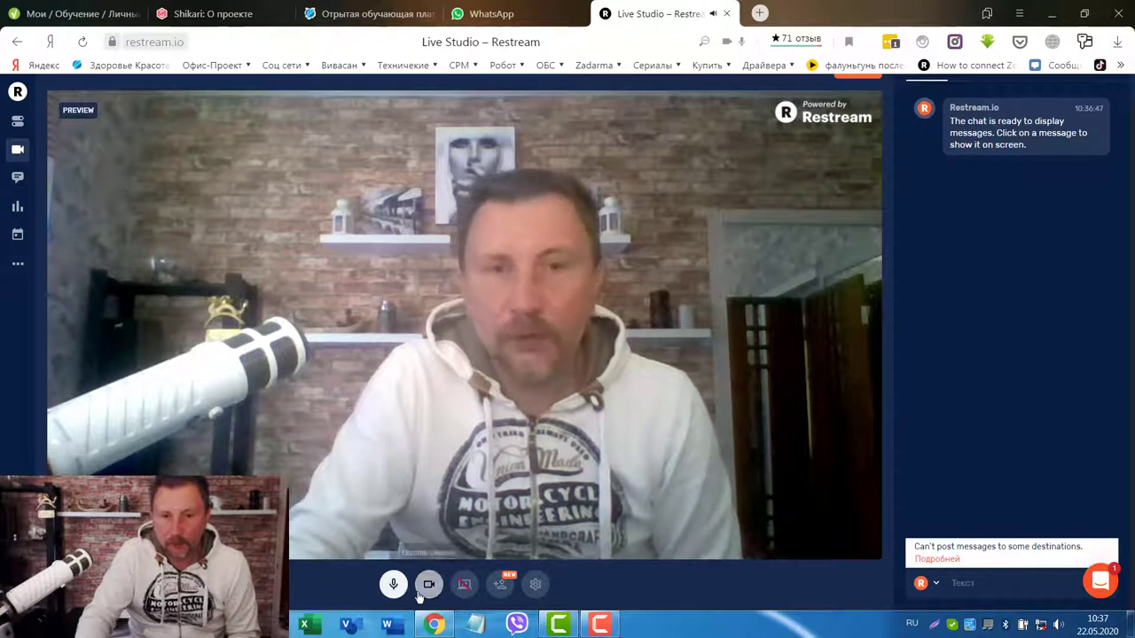
Mute the studio microphone, and switch the camera off and back on.
left_click(393, 583)
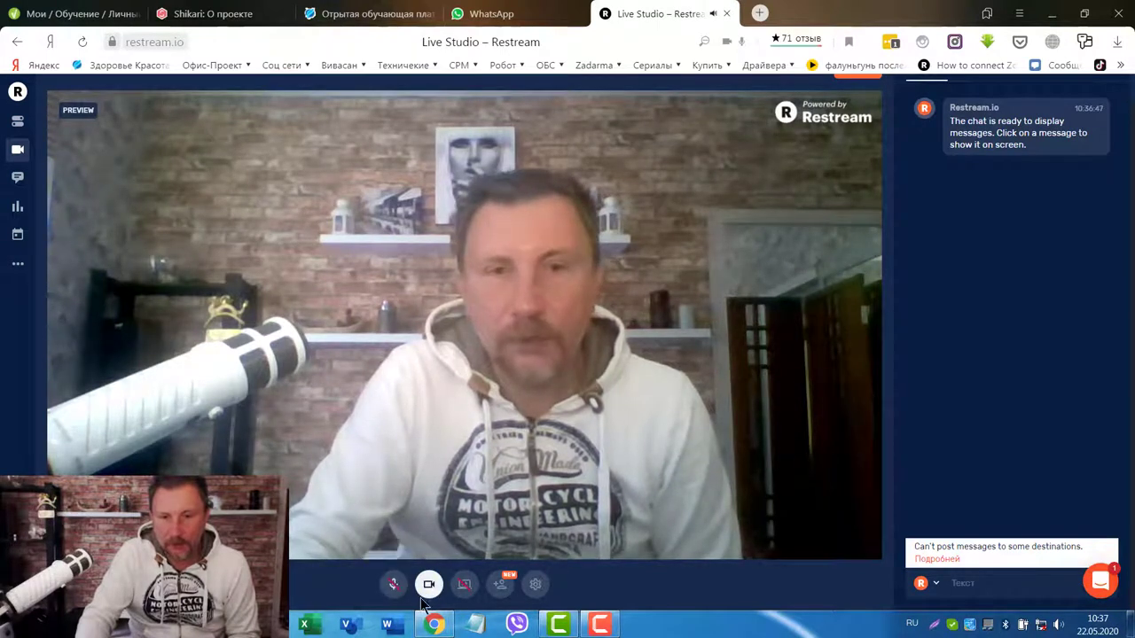
left_click(428, 587)
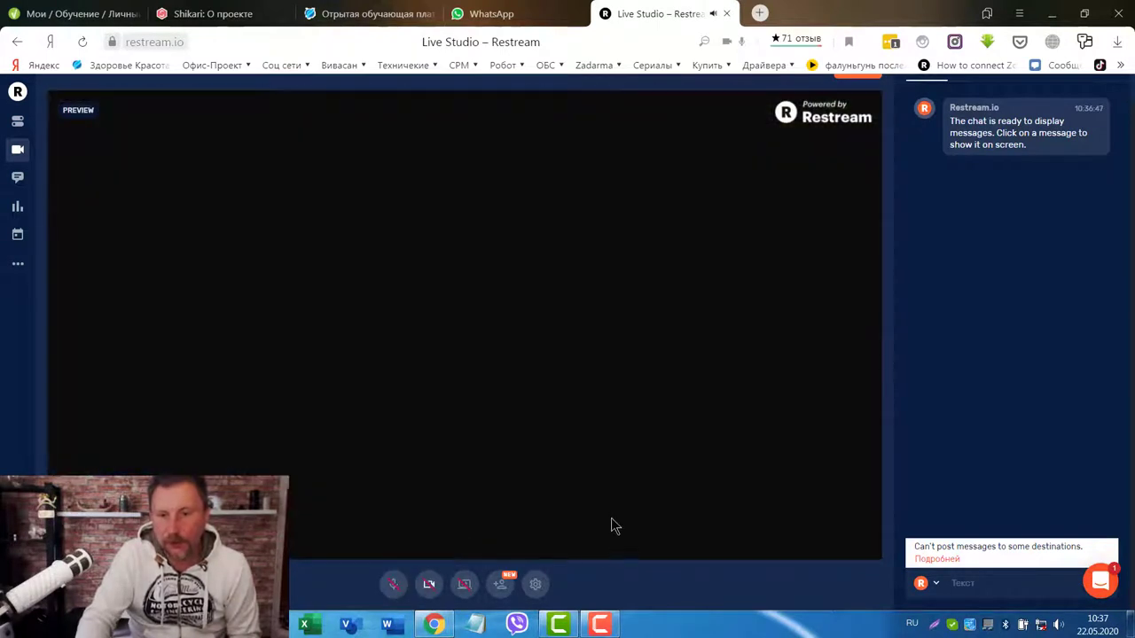
left_click(428, 587)
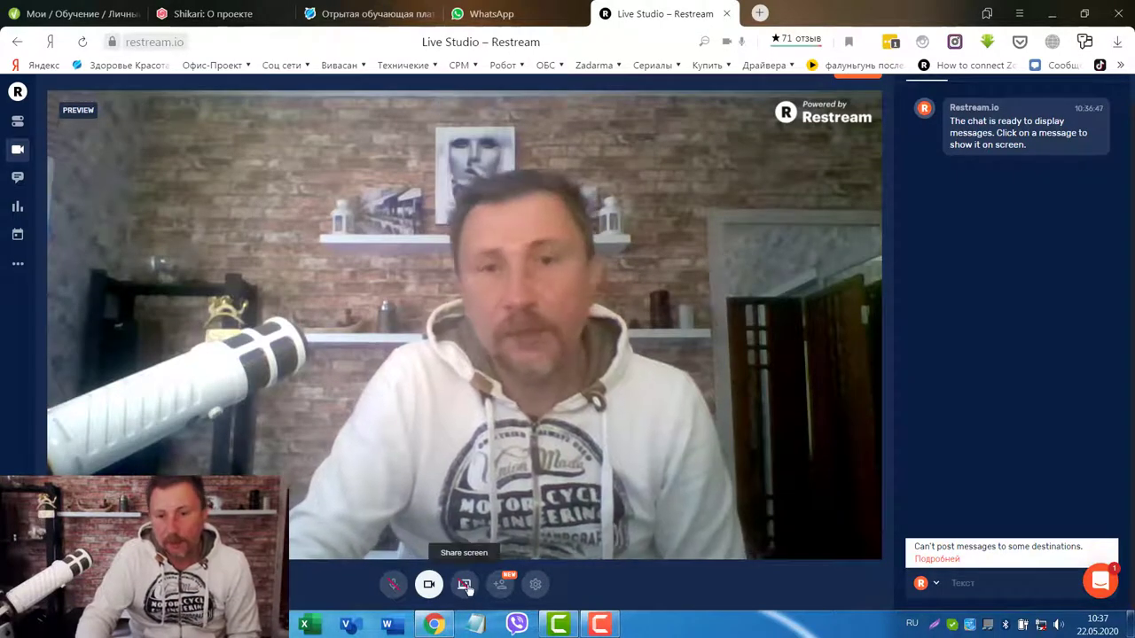
Share the entire screen in the studio, viewing the application window option as well, and stop the screen sharing.
left_click(465, 585)
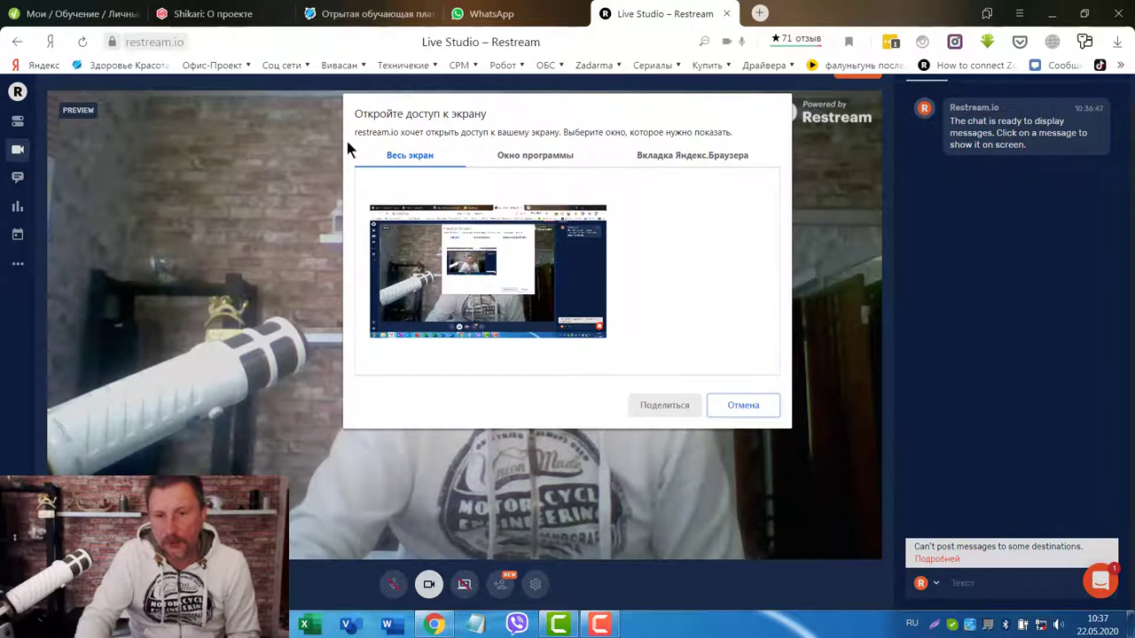
left_click(532, 252)
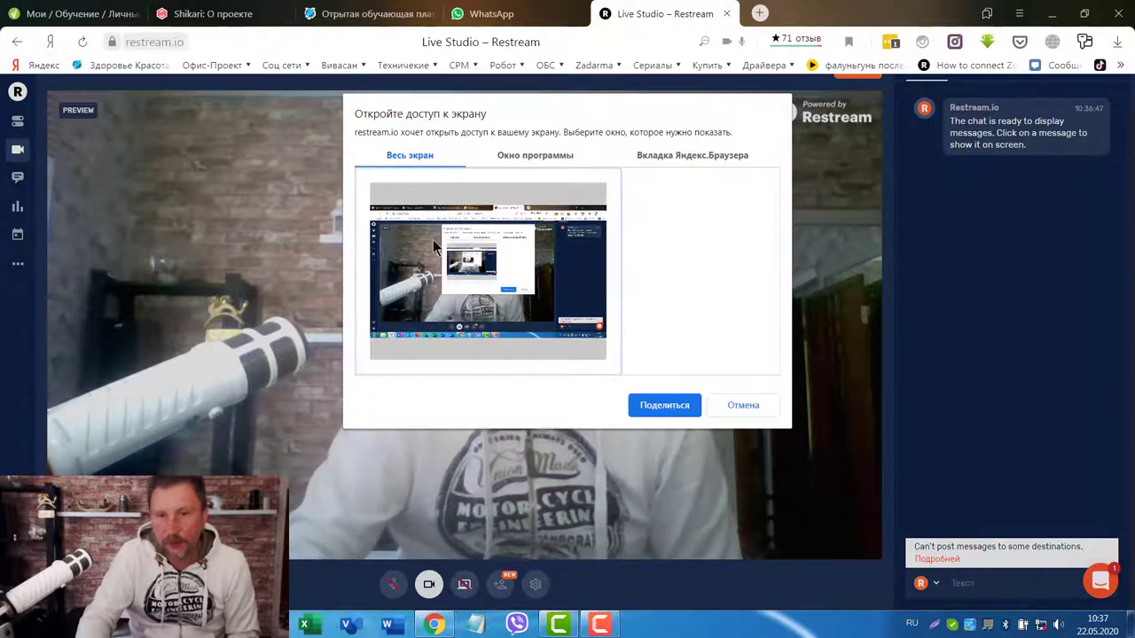
left_click(537, 157)
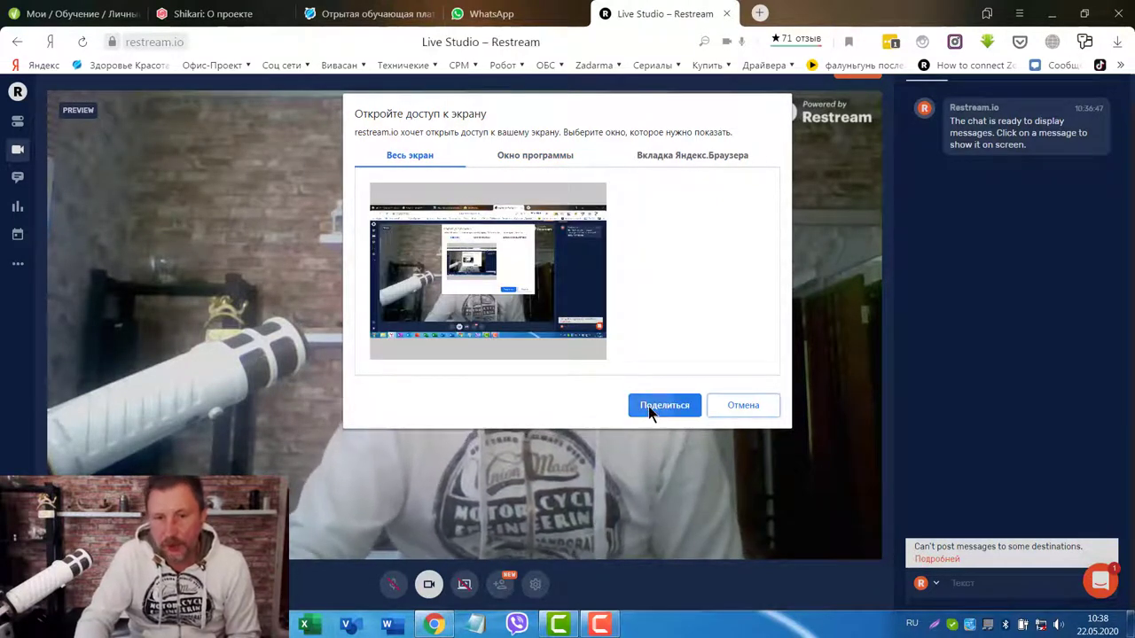
left_click(673, 411)
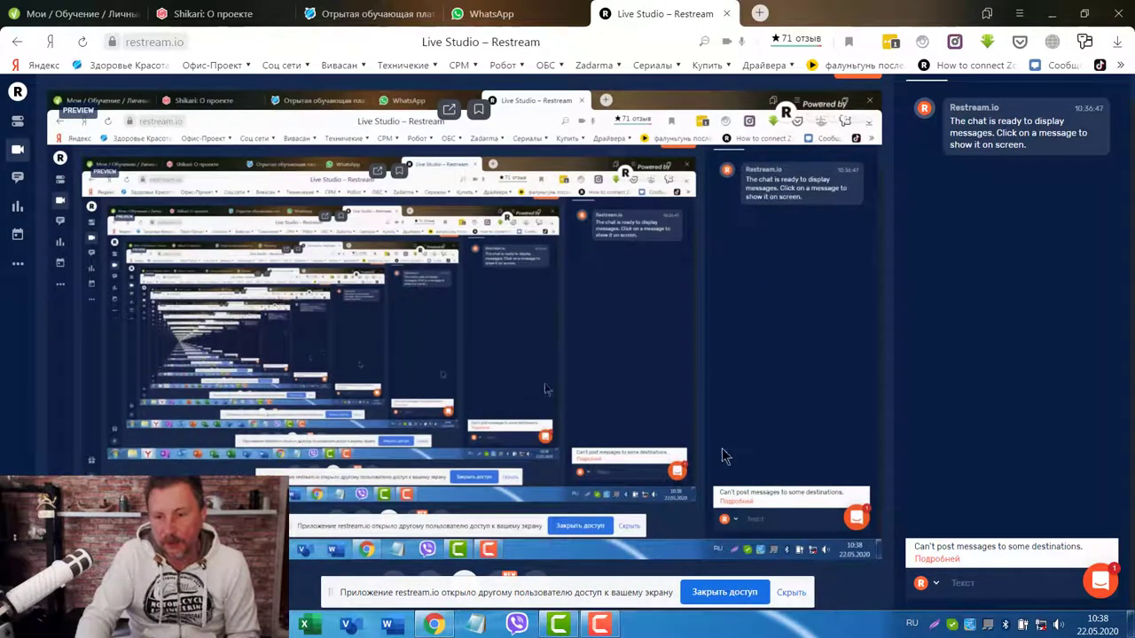
left_click(722, 592)
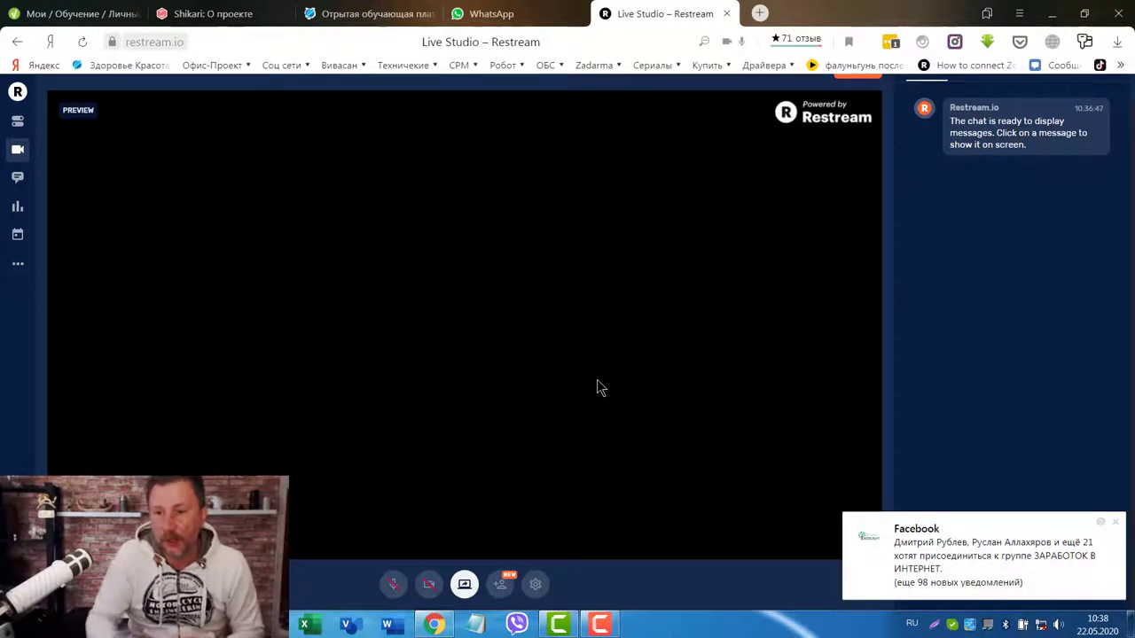
left_click(1114, 521)
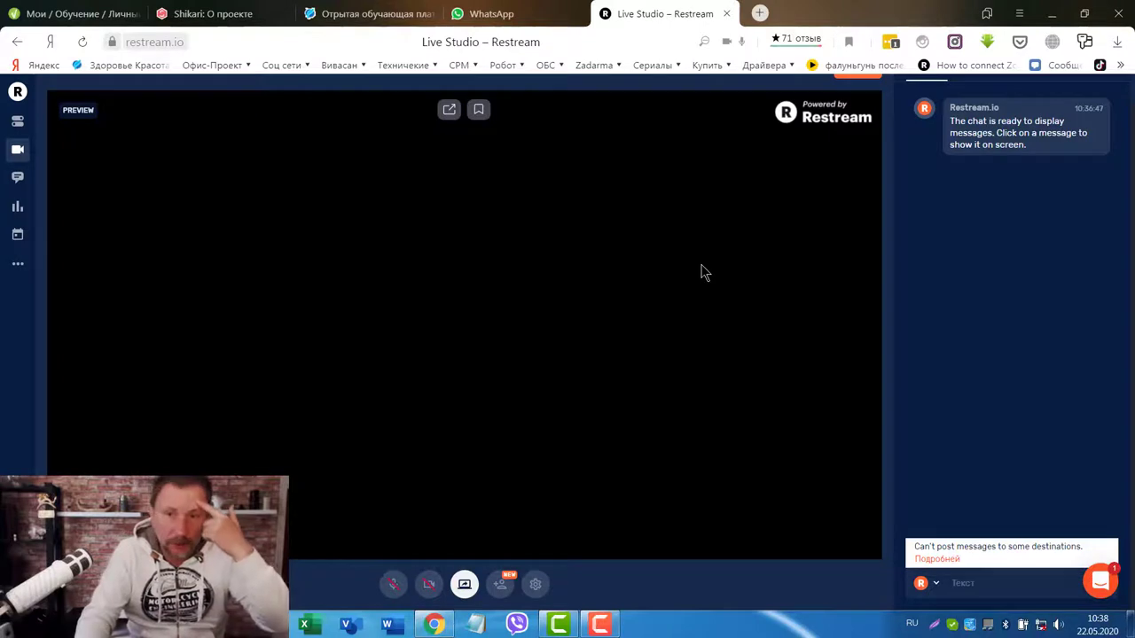
Copy the studio's guest invitation link, send it to the VivaStars group chat in Skype, and return to Live Studio.
left_click(499, 585)
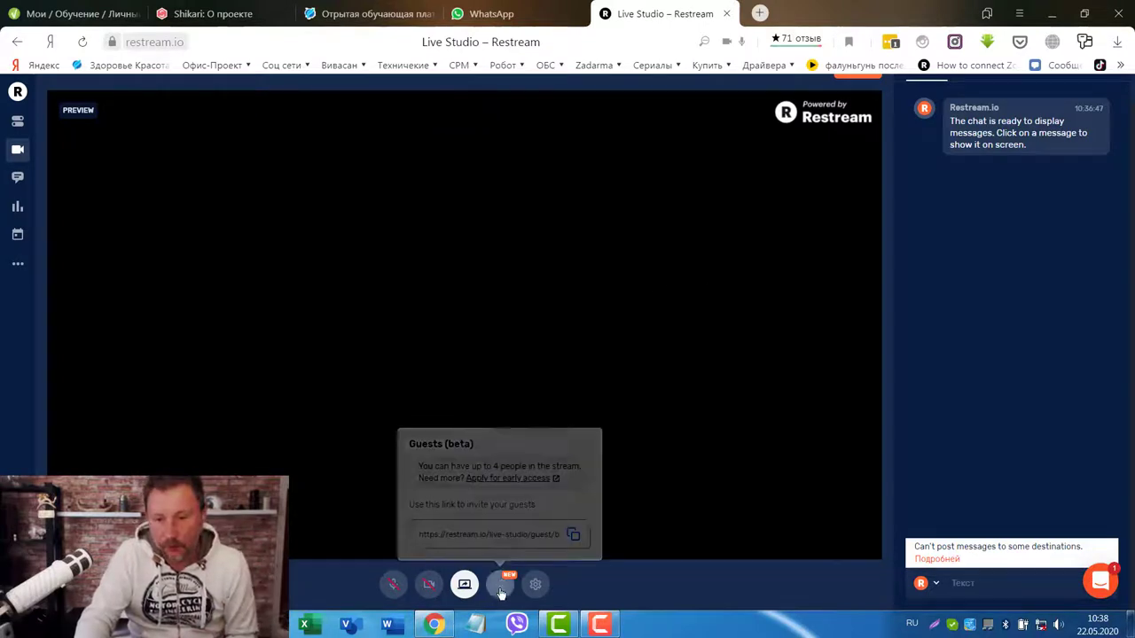
left_click(575, 536)
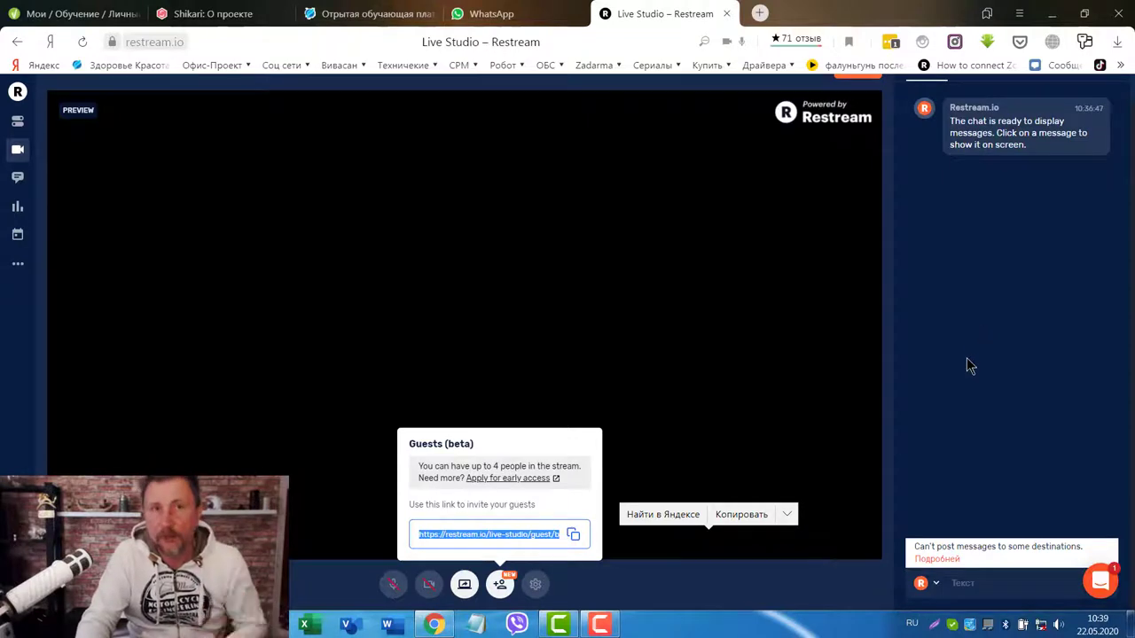
left_click(951, 624)
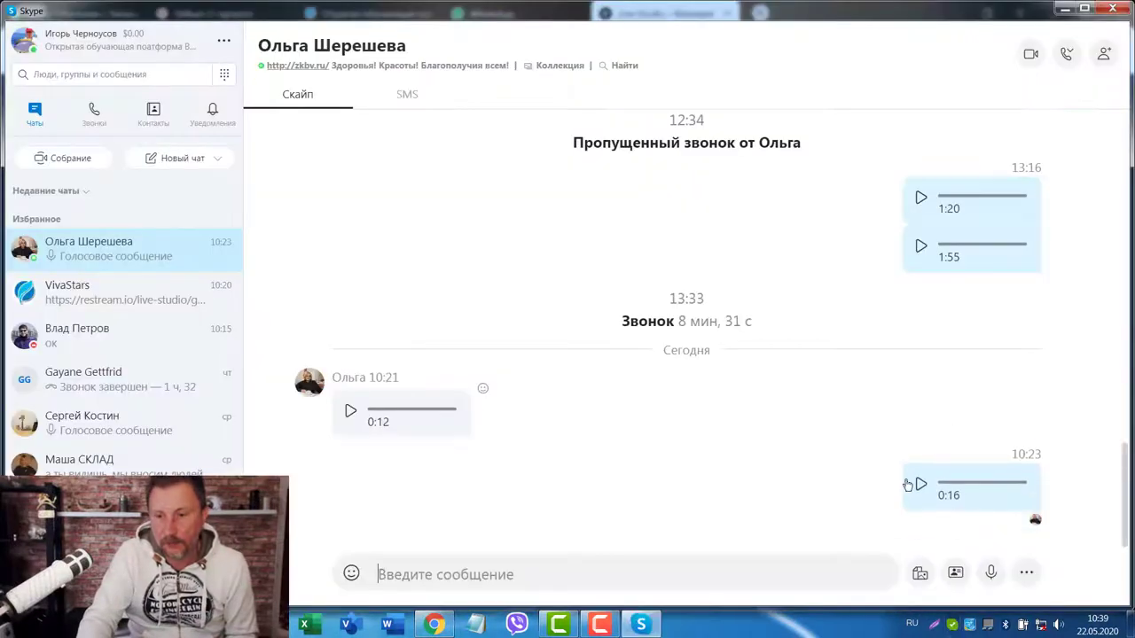
left_click(79, 292)
key("ctrl+v")
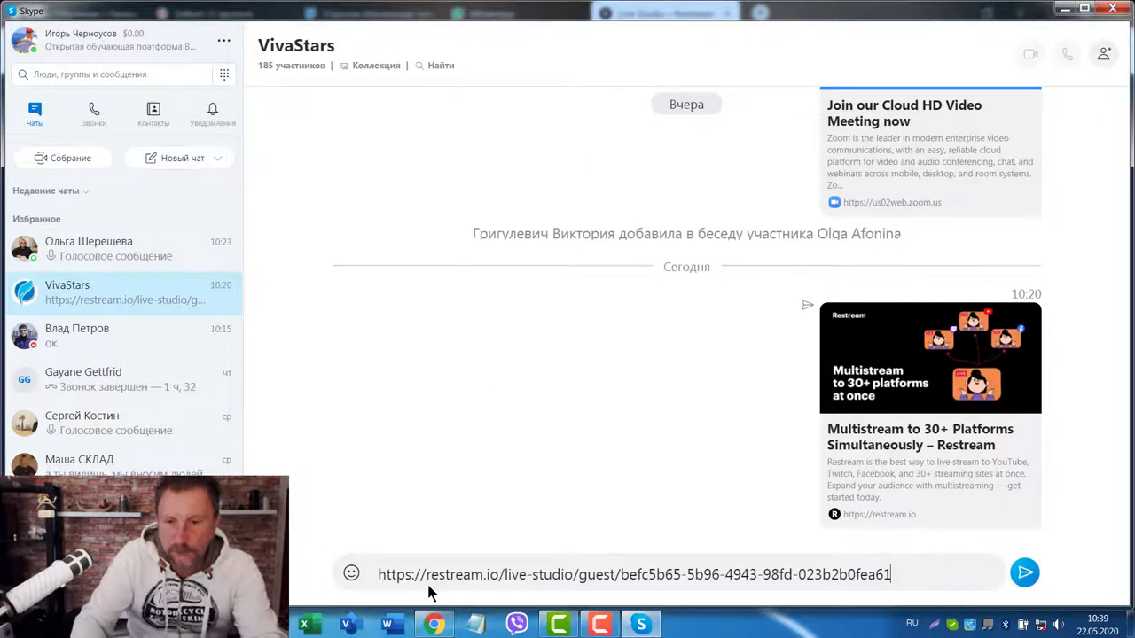
key("Return")
key("alt+Tab")
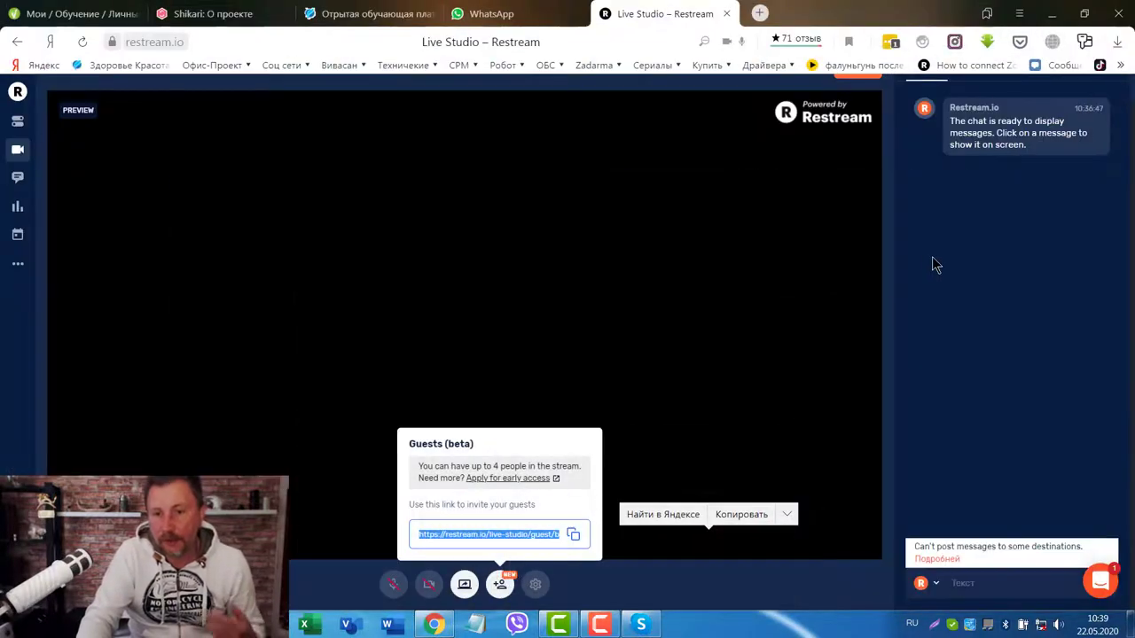